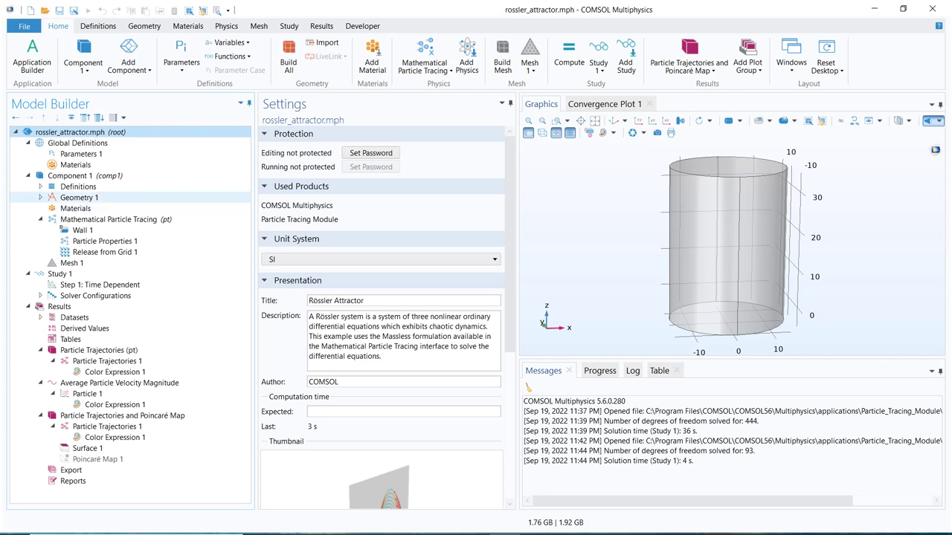
Review the Mathematical Particle Tracing formulation, the grid release's initial coordinates and the particle velocity expressions
click(108, 219)
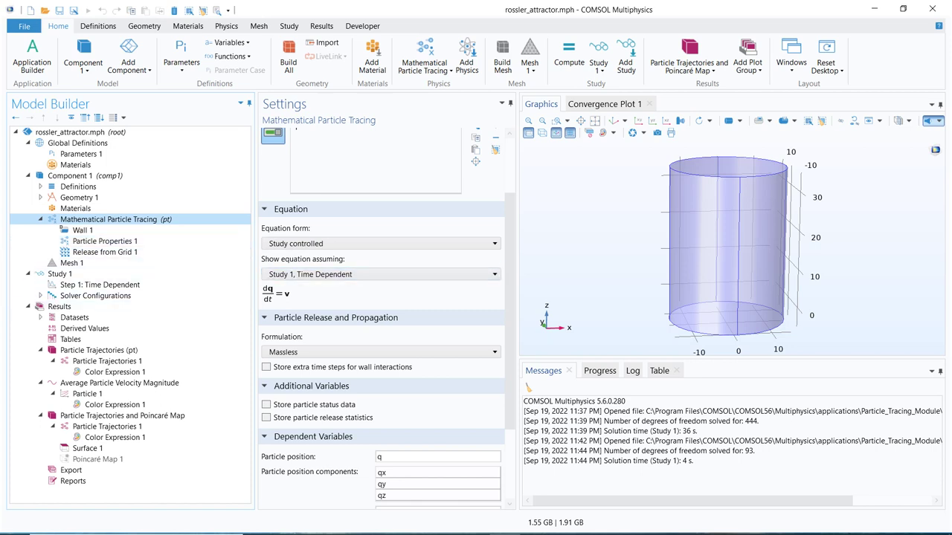
drag(255, 298, 208, 298)
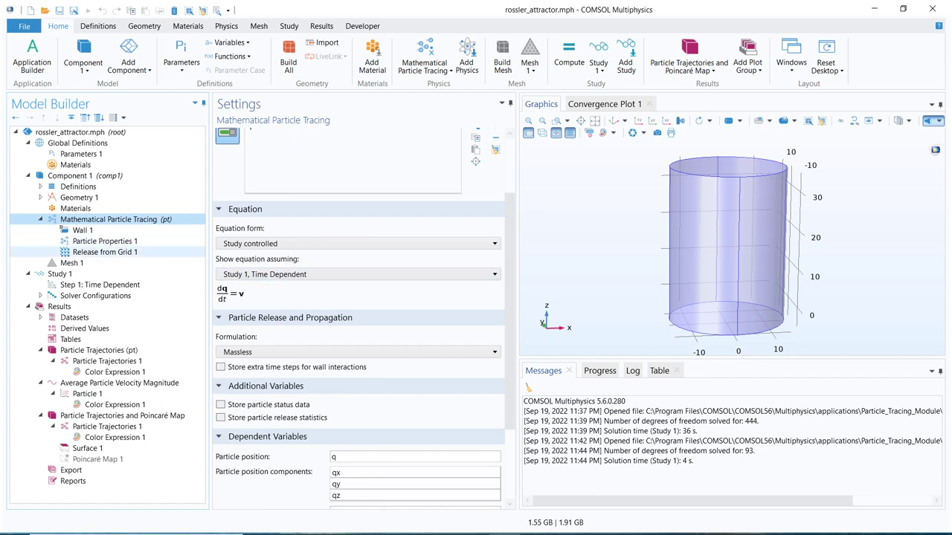
click(105, 252)
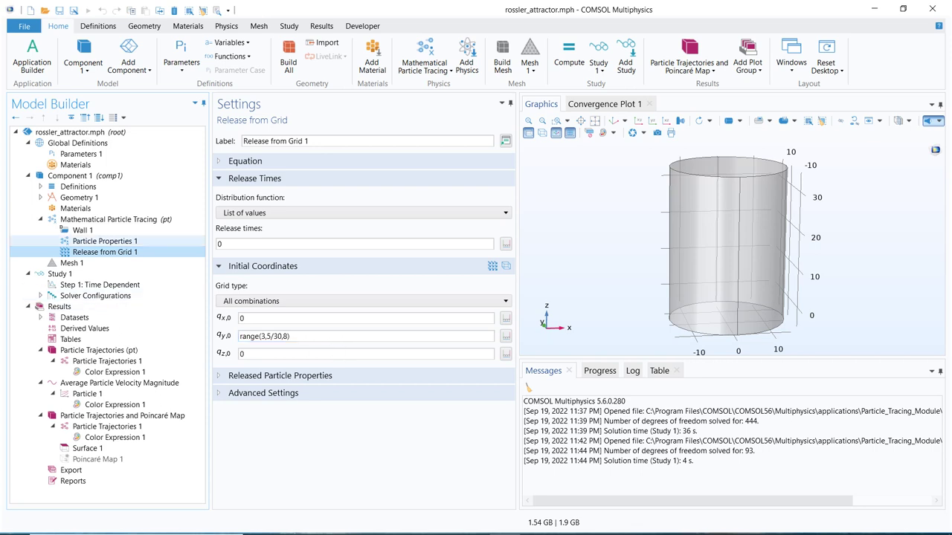
click(104, 241)
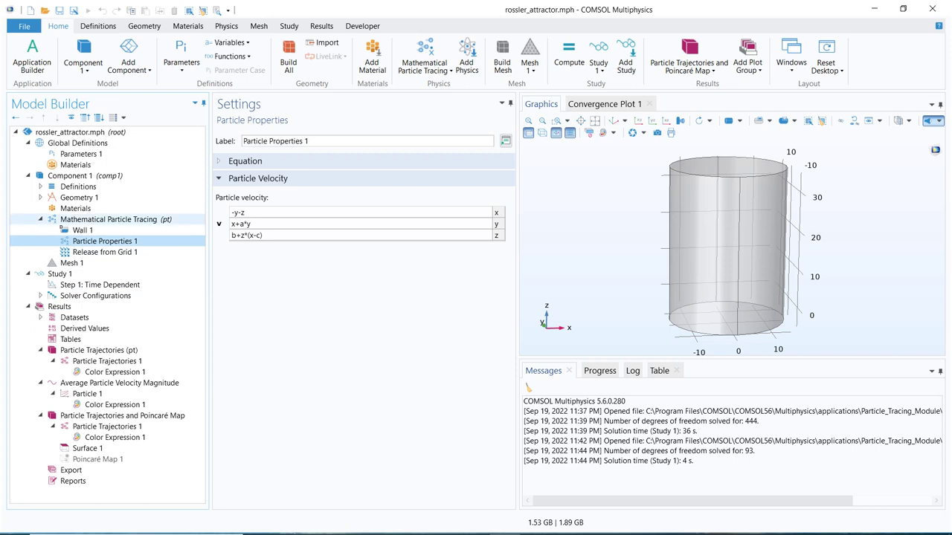
click(115, 219)
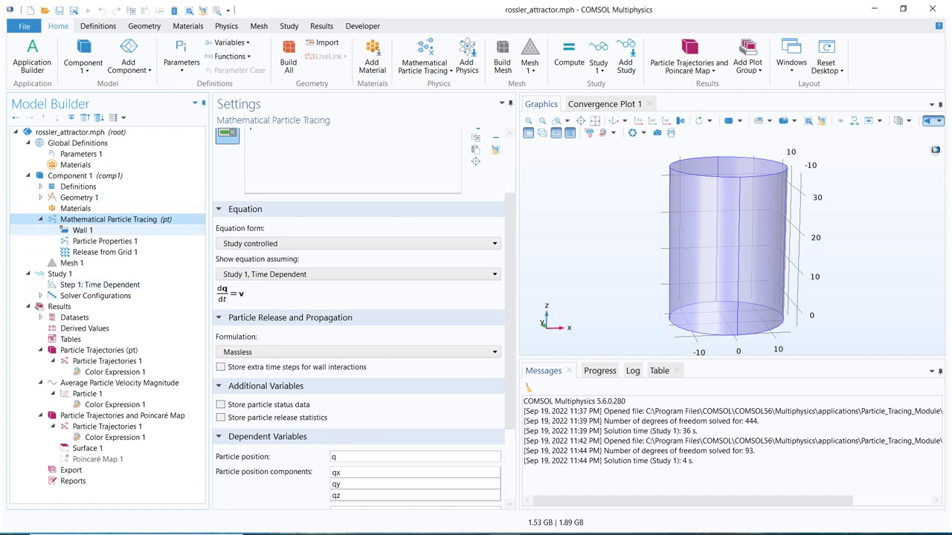
click(105, 241)
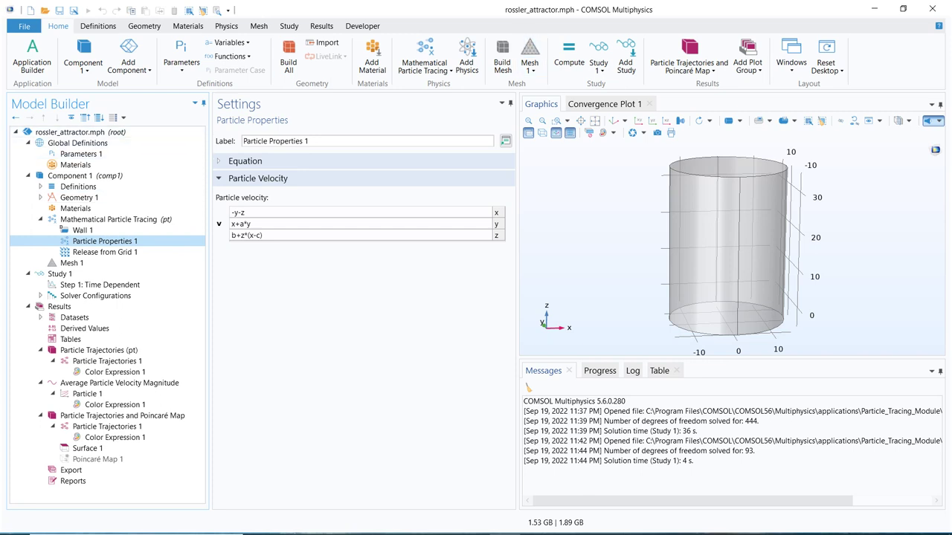
Check the global parameters a, b and c against the particle velocity expressions, and re-examine the physics and grid release settings
click(81, 153)
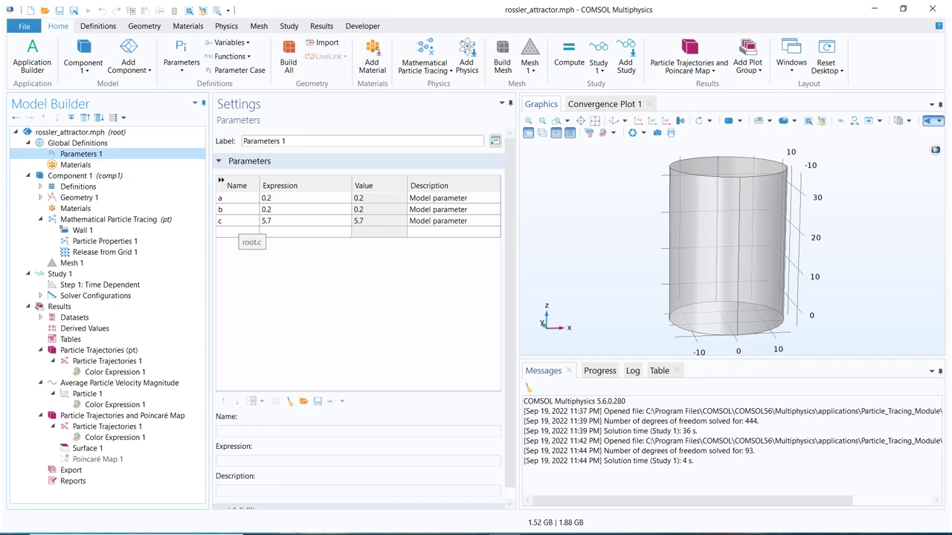
click(104, 241)
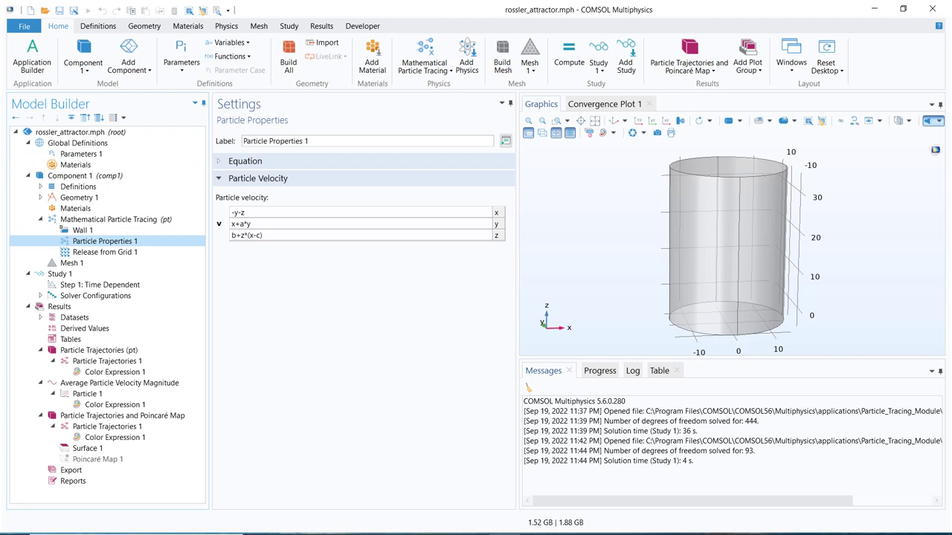
click(83, 229)
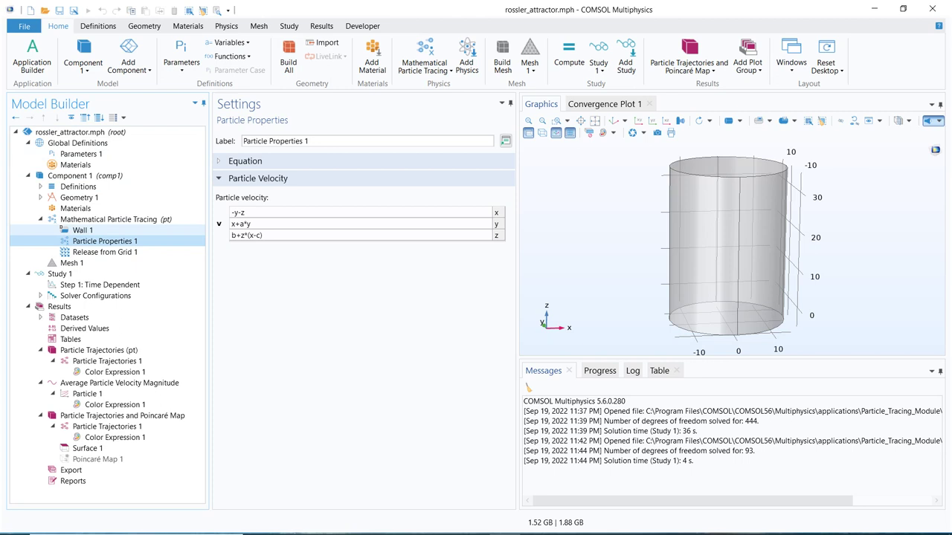
click(108, 219)
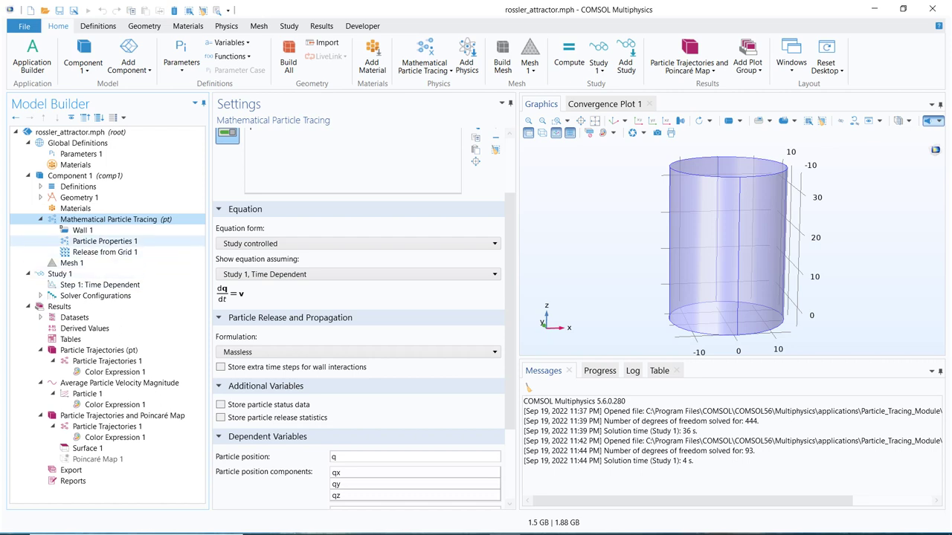
click(105, 252)
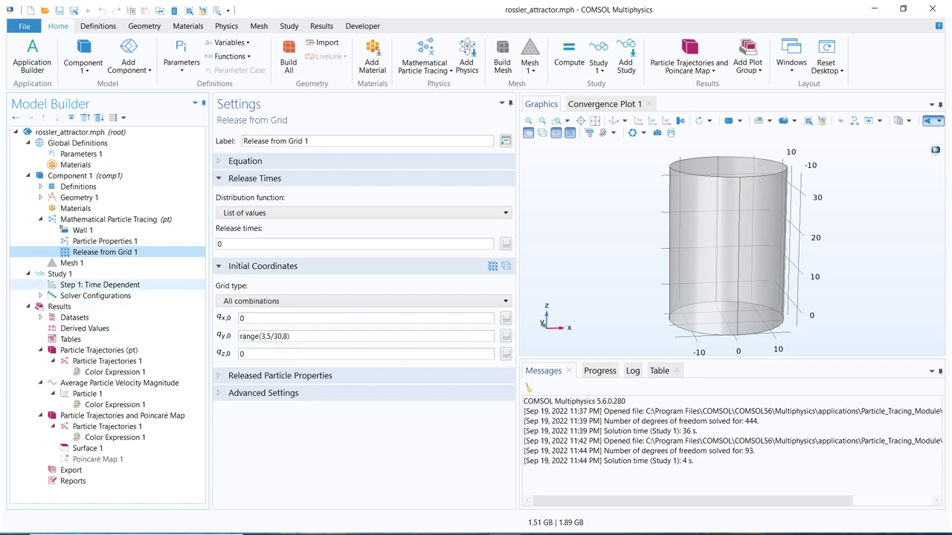
Inspect the cylinder's physics-controlled mesh from a tilted viewpoint
click(71, 263)
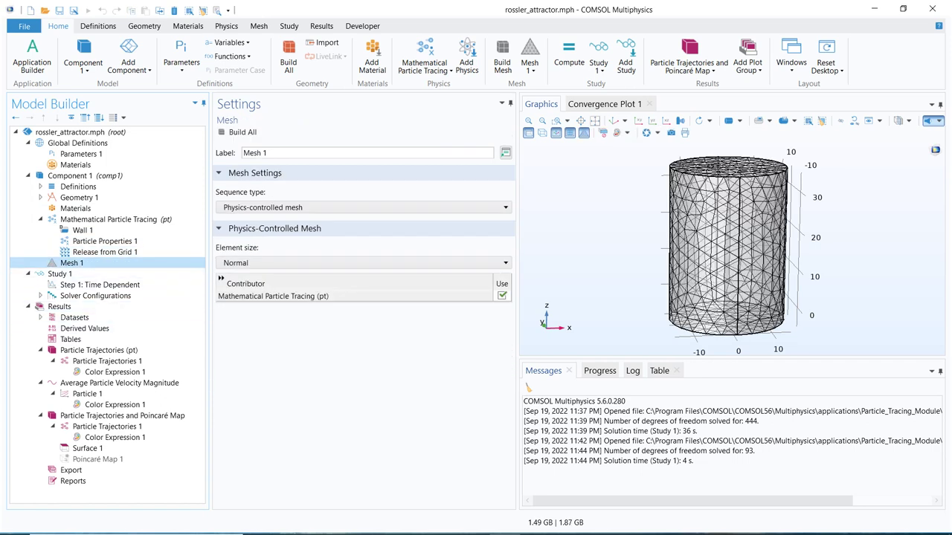
drag(729, 245, 758, 231)
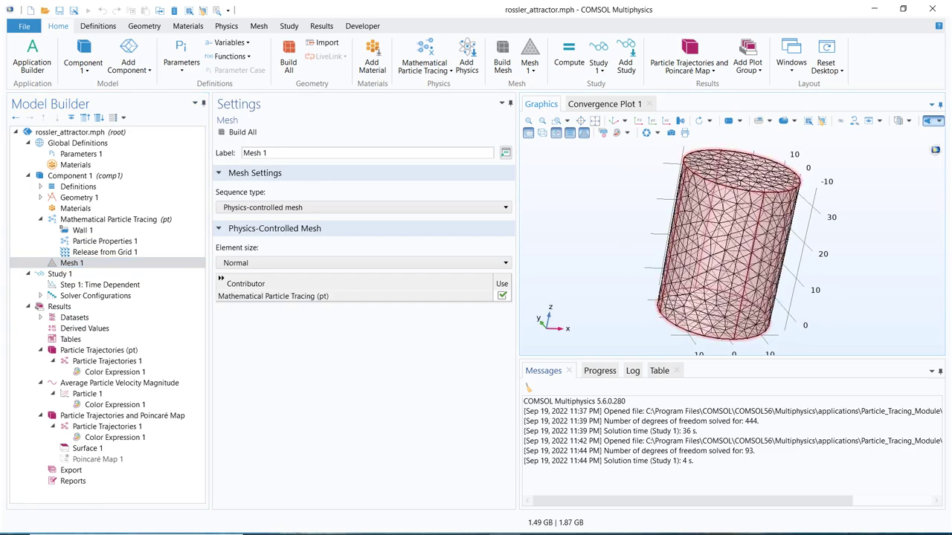
click(72, 263)
Compute the time-dependent step of Study 1
click(100, 285)
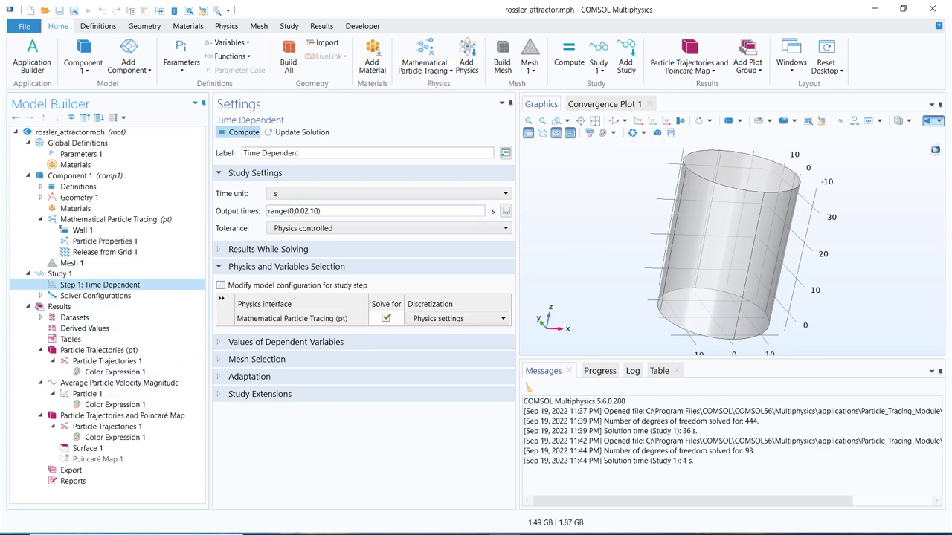
click(242, 132)
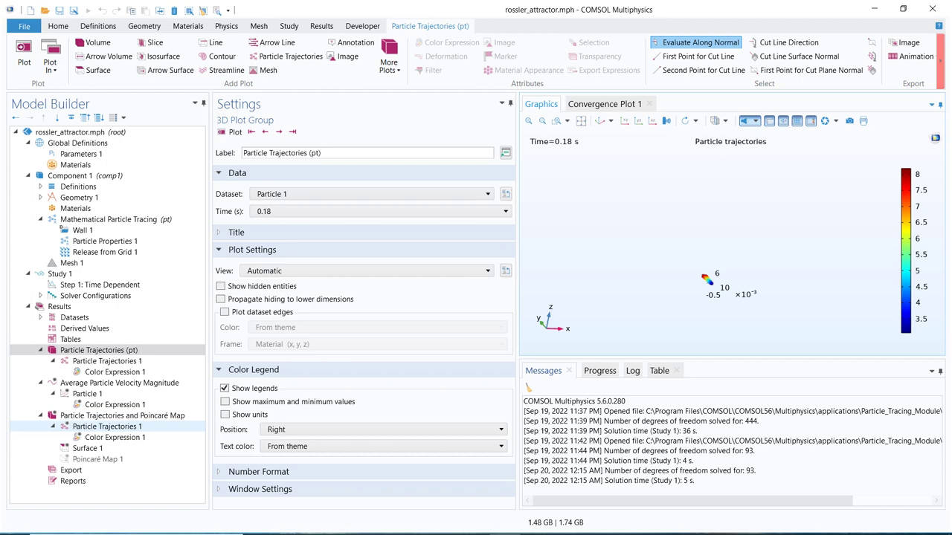
Plot the Particle Trajectories and Poincaré Map group at time 0 s
click(106, 426)
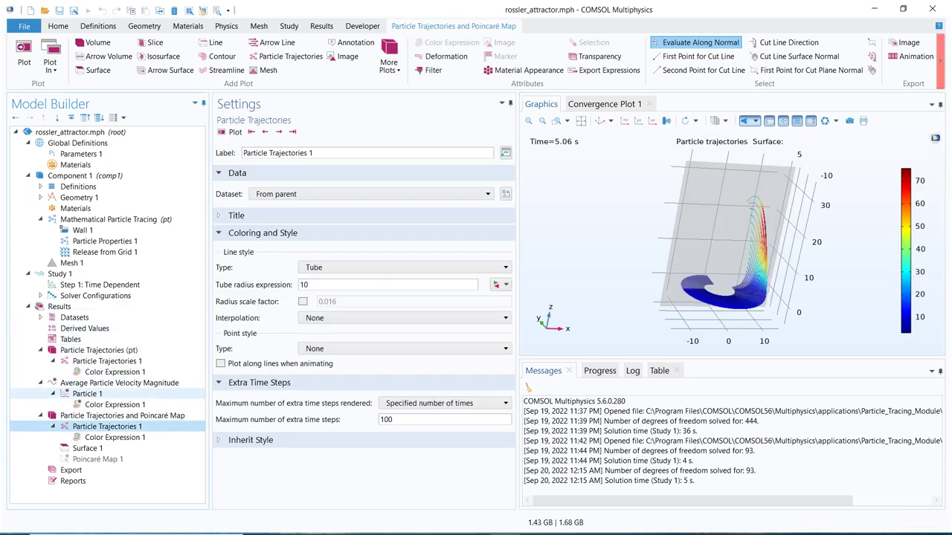
click(122, 415)
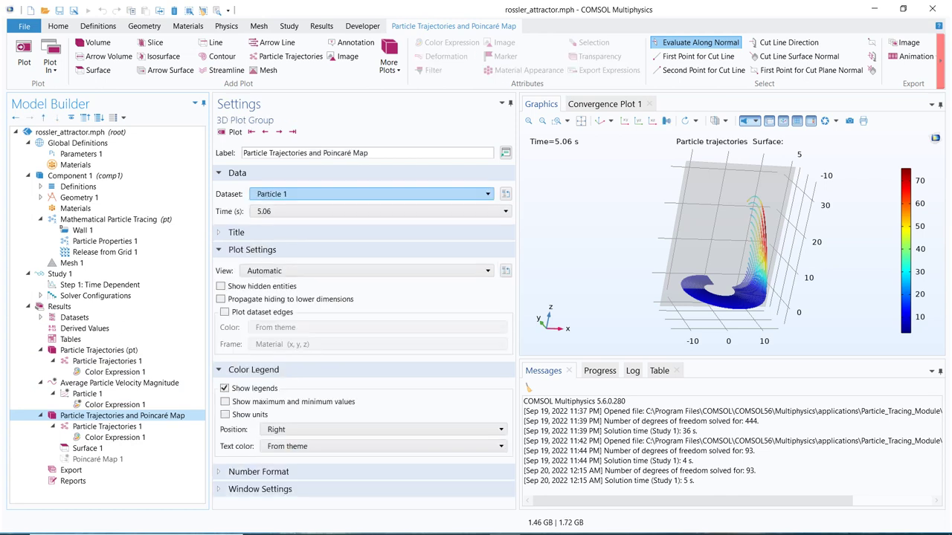
click(372, 211)
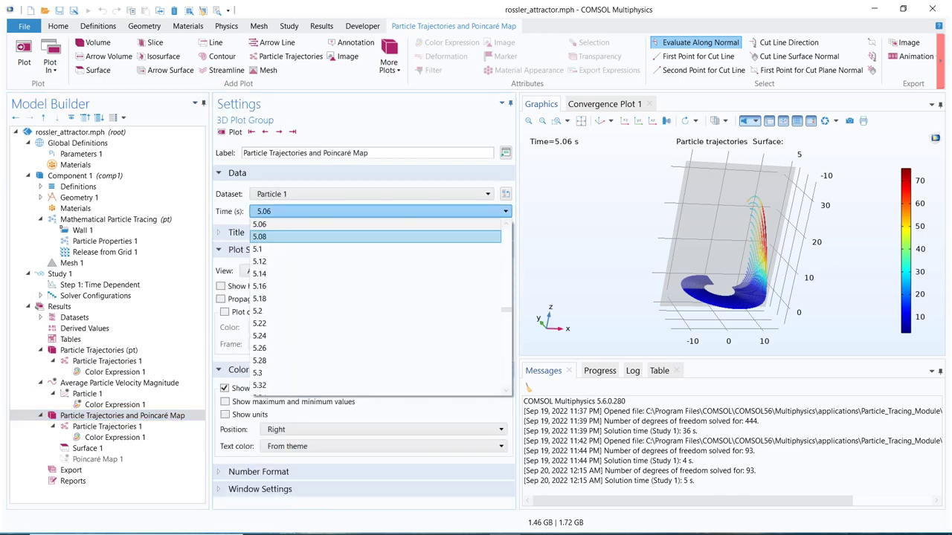
scroll(376, 236, up, 5)
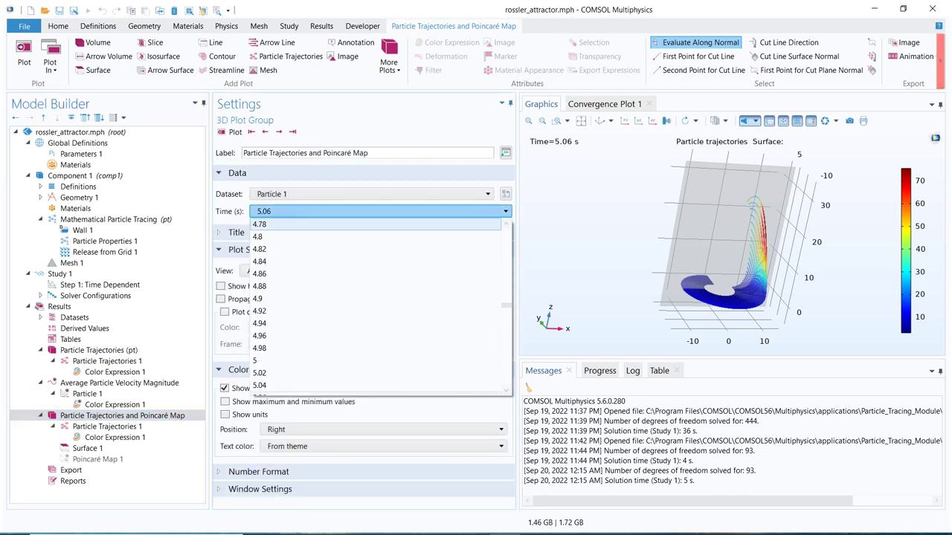
drag(505, 305, 505, 223)
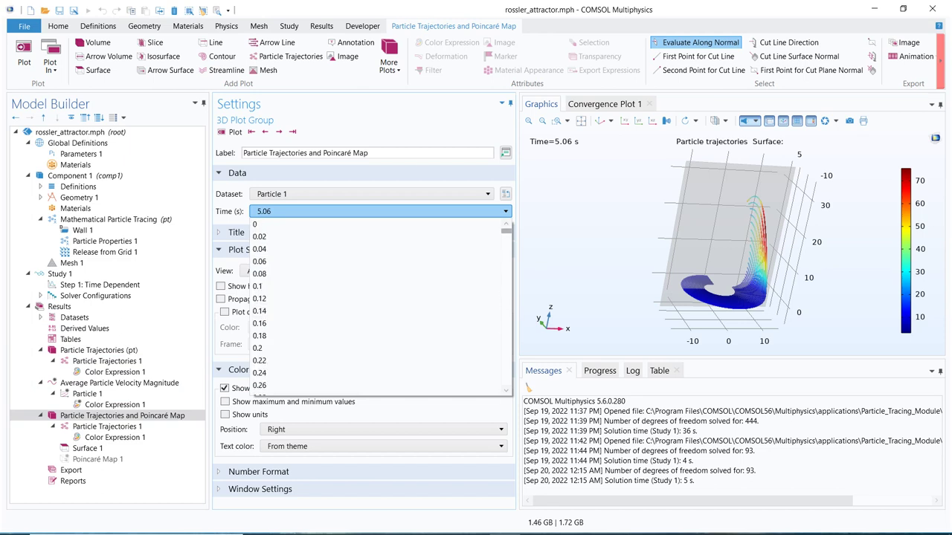
click(372, 224)
click(230, 132)
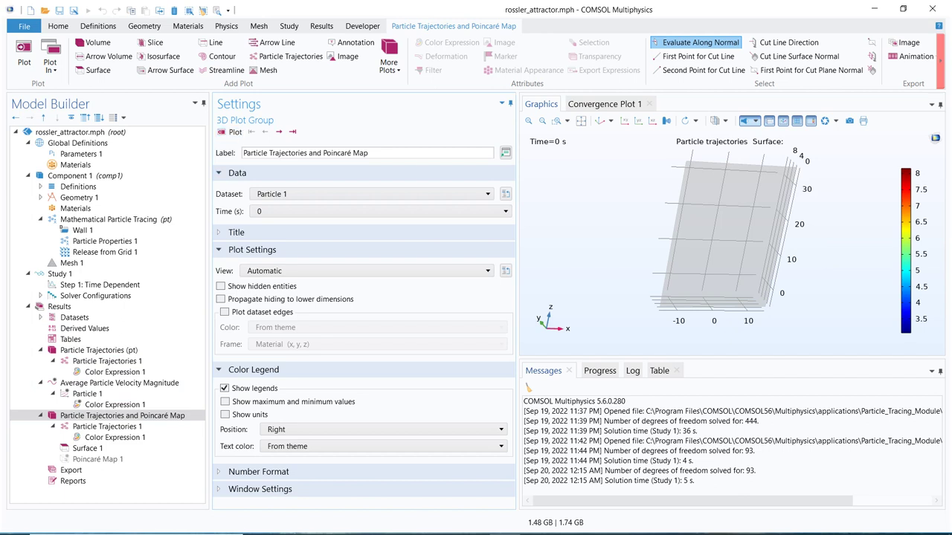
Set the Particle Trajectories and Poincaré Map plot time to 0.02 s and replot
click(372, 211)
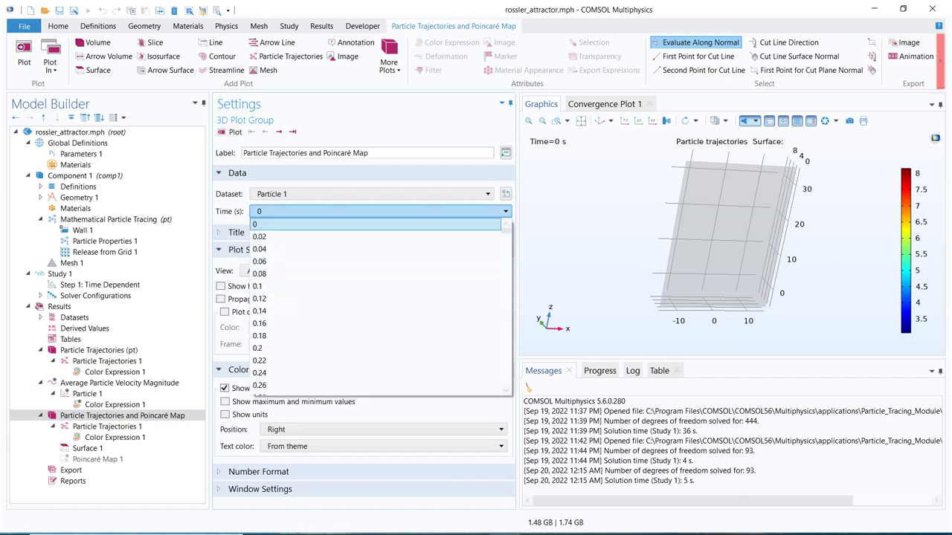
key(Down)
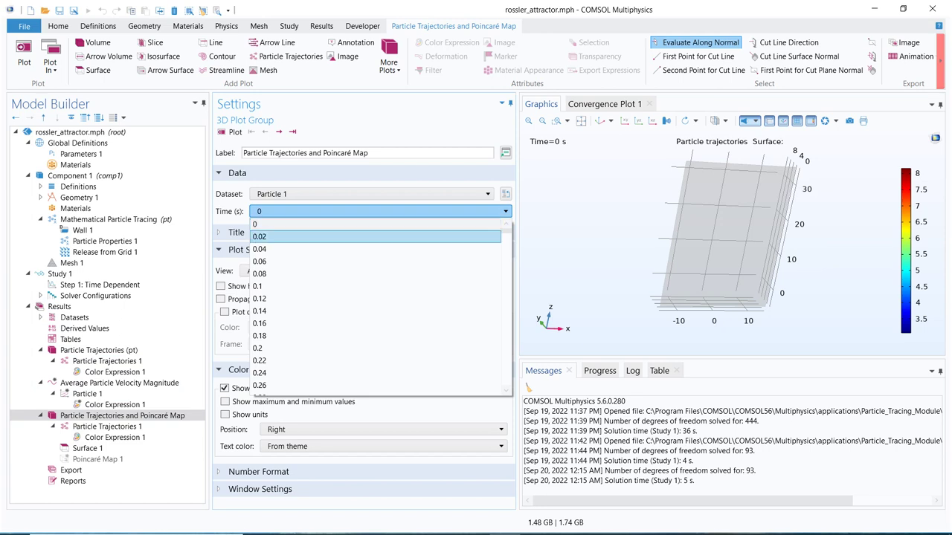
key(Return)
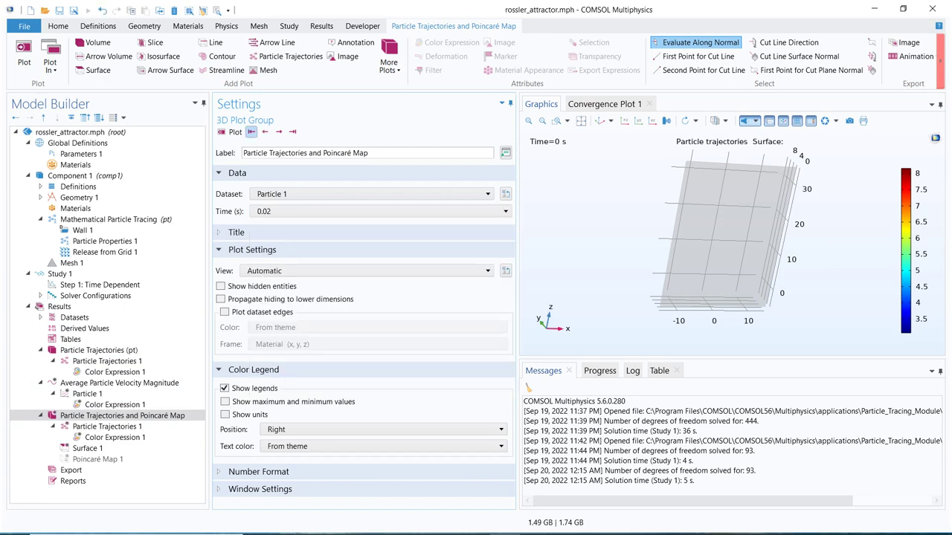
click(232, 132)
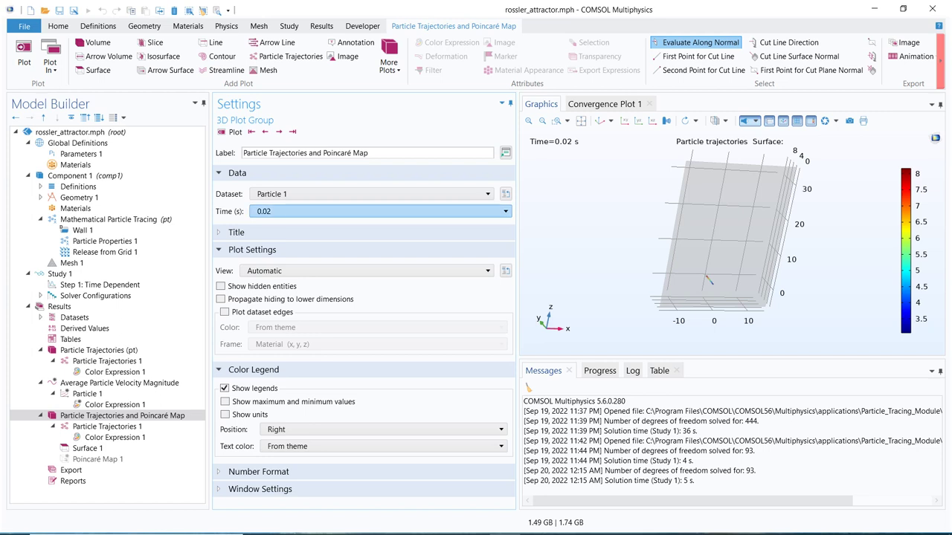
Change the trajectories plot time to 0.18 s, replot, and fit the plot to the graphics view
key(alt+Down)
key(Down)
key(Down)
key(Down)
key(Down)
key(Down)
key(Down)
key(Down)
key(Down)
key(Return)
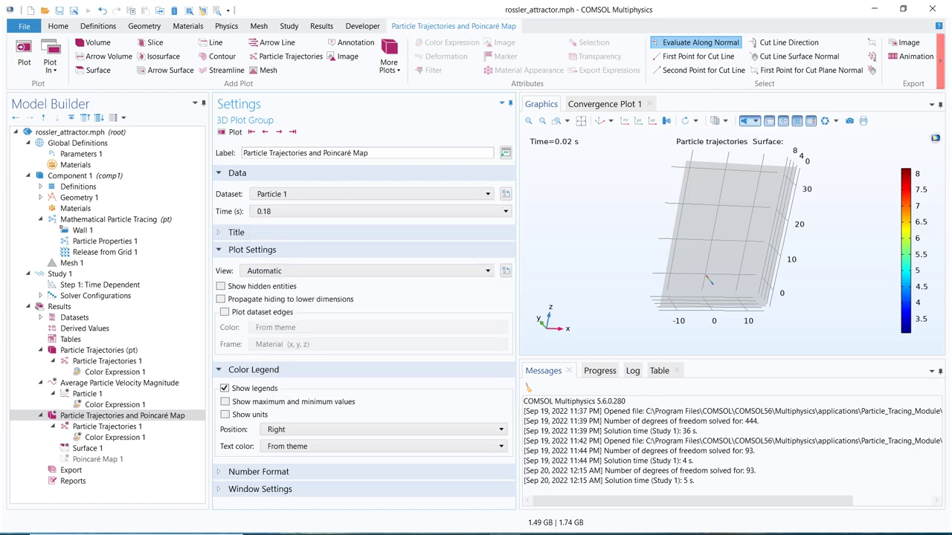
click(232, 132)
click(580, 120)
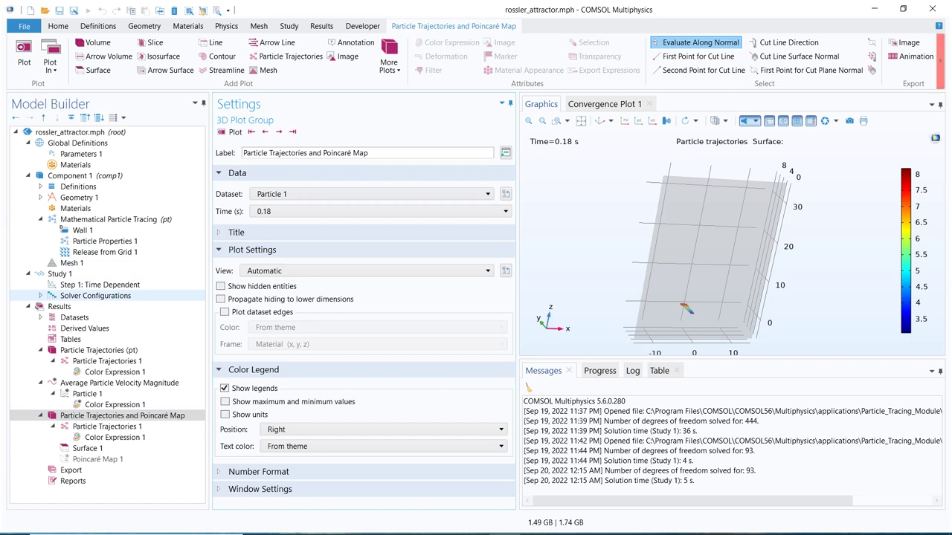
Advance the trajectories plot through consecutive output times up to 0.74 s
click(279, 132)
click(278, 131)
click(279, 131)
click(279, 132)
click(279, 132)
click(279, 131)
click(279, 132)
click(279, 132)
click(279, 132)
click(279, 132)
click(279, 131)
click(279, 132)
click(279, 131)
click(278, 131)
click(279, 132)
click(279, 131)
click(279, 132)
click(279, 132)
click(279, 132)
click(279, 132)
click(278, 132)
click(279, 132)
click(279, 131)
click(279, 132)
click(279, 132)
click(279, 132)
click(279, 131)
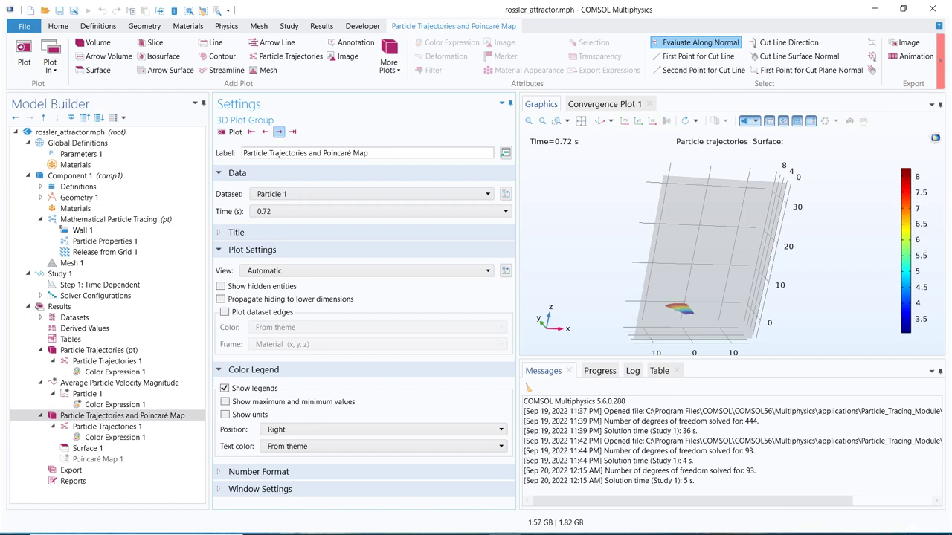
click(279, 131)
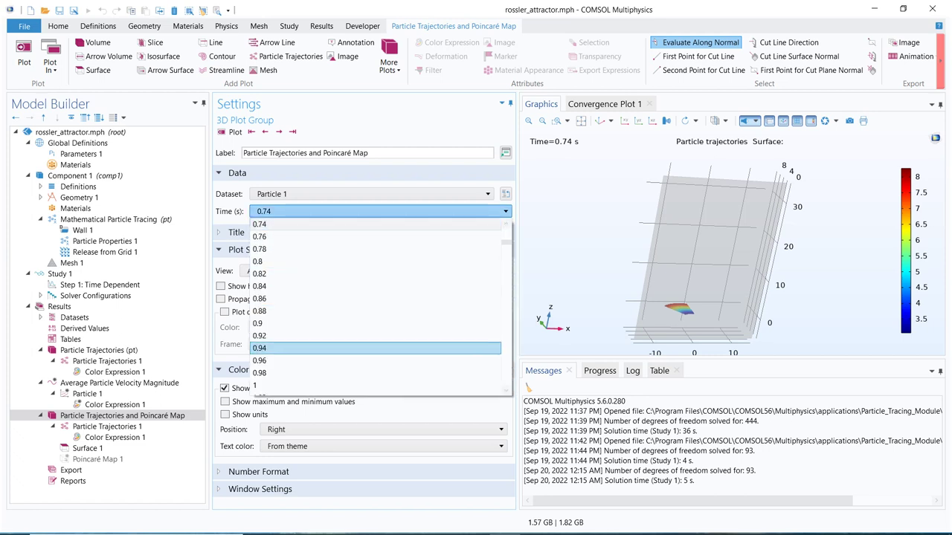
Set the trajectories plot time to 1 s
click(298, 385)
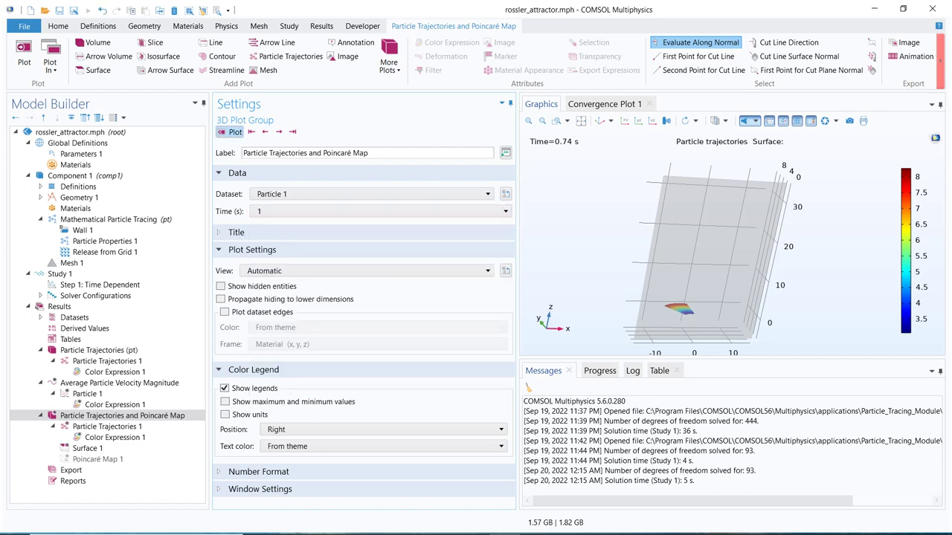
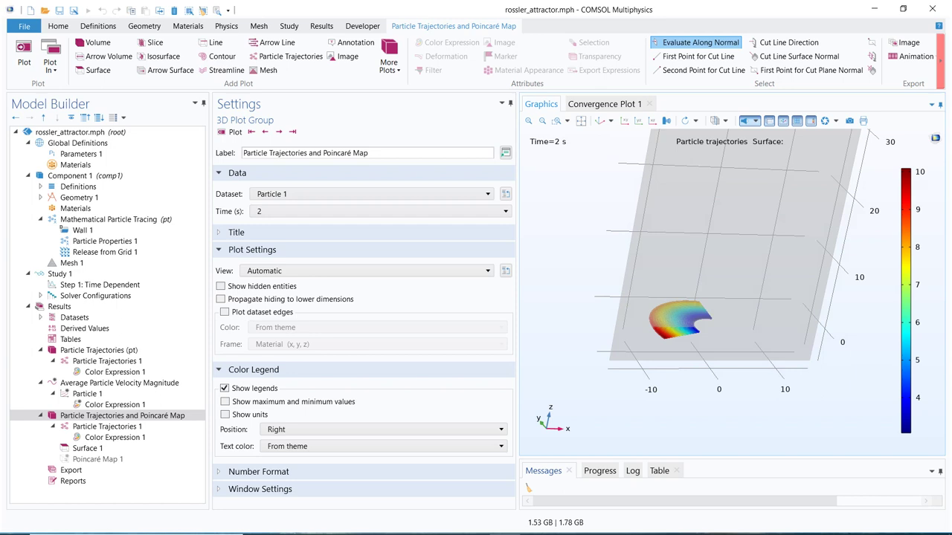
Set the Particle Trajectories and Poincaré Map plot time to 3 s and replot in an enlarged view of the particle region
click(581, 121)
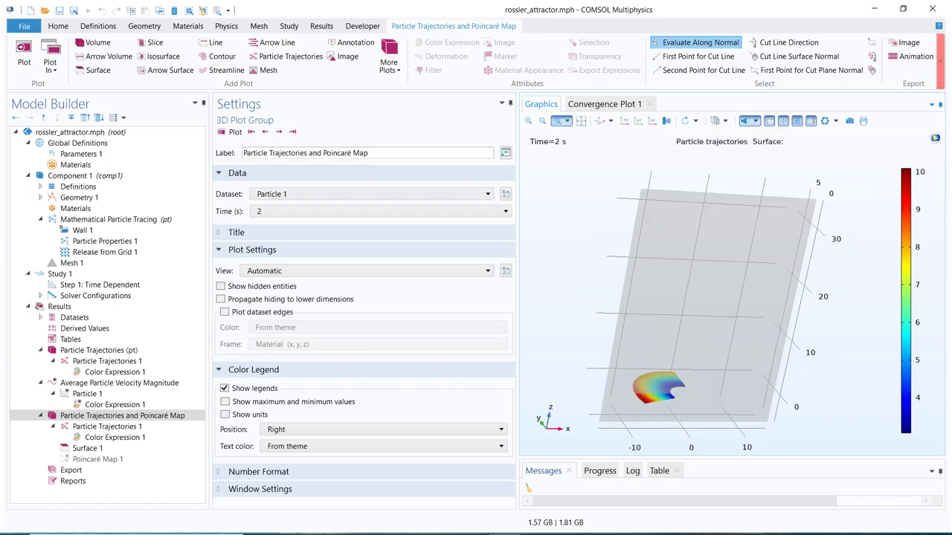
click(560, 120)
drag(604, 174, 793, 456)
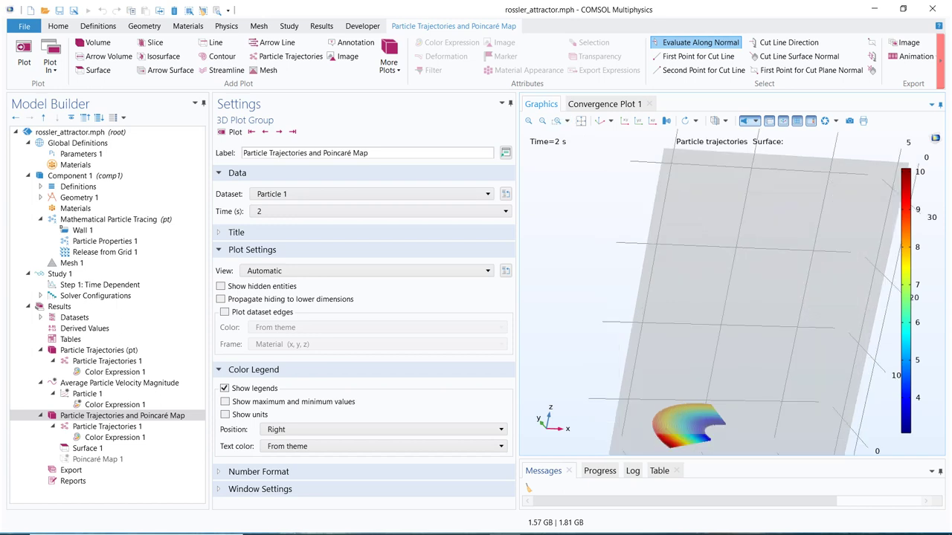
click(379, 211)
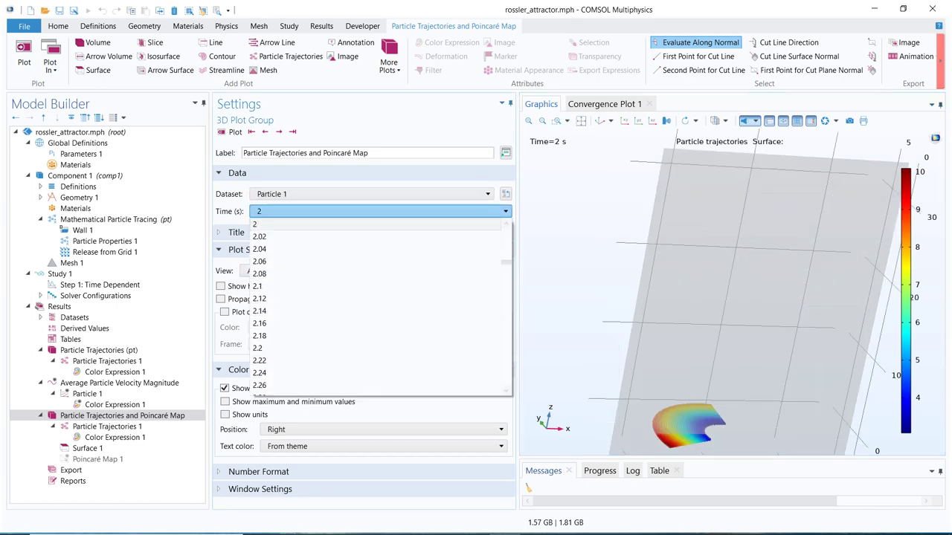
scroll(375, 372, down, 3)
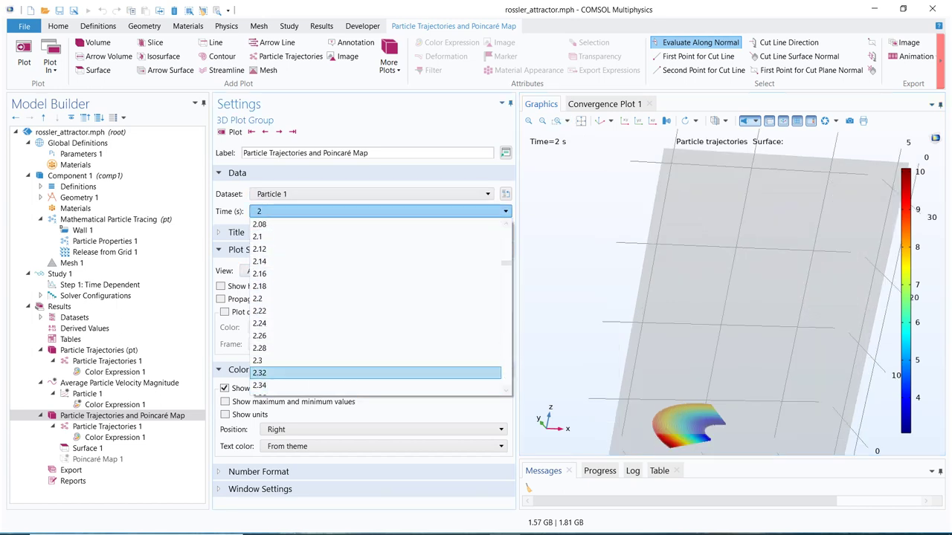
scroll(376, 373, down, 2)
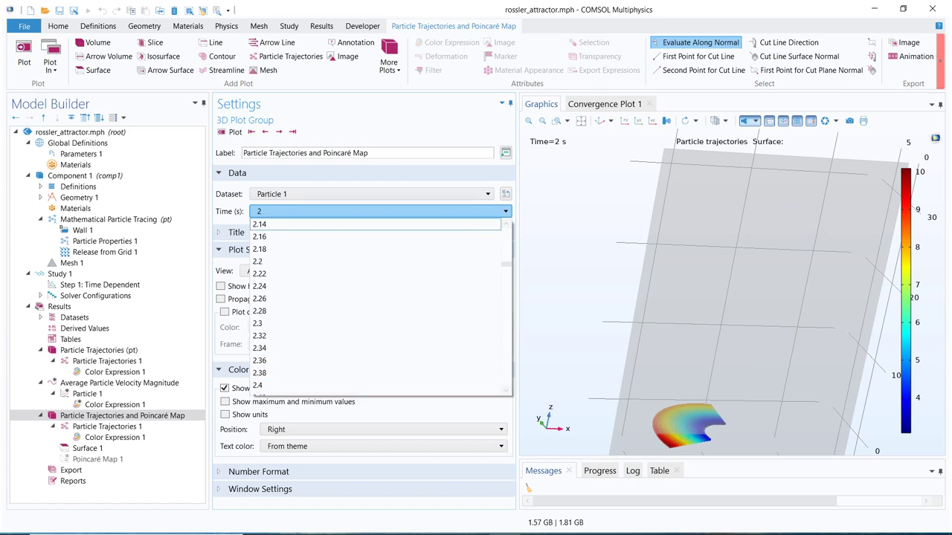
scroll(379, 304, down, 6)
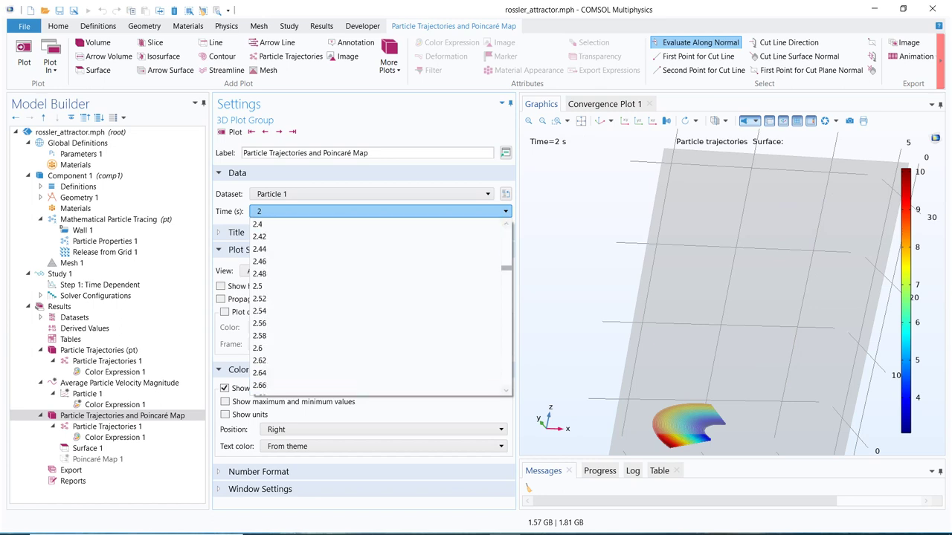
scroll(375, 305, down, 6)
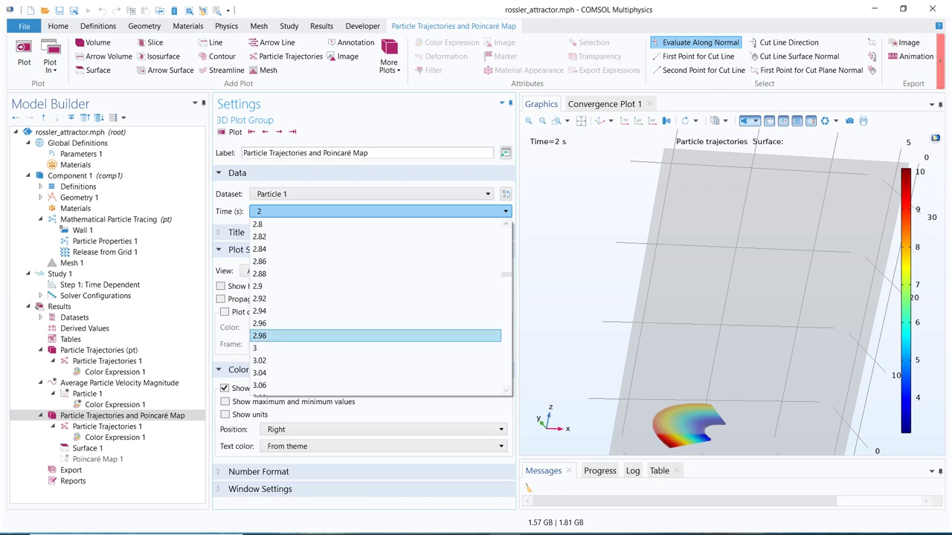
click(376, 348)
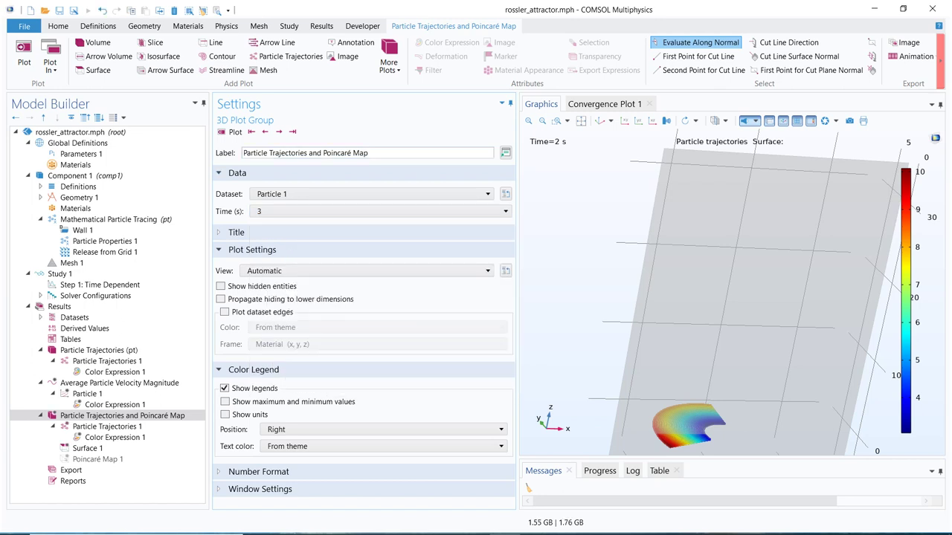
click(230, 132)
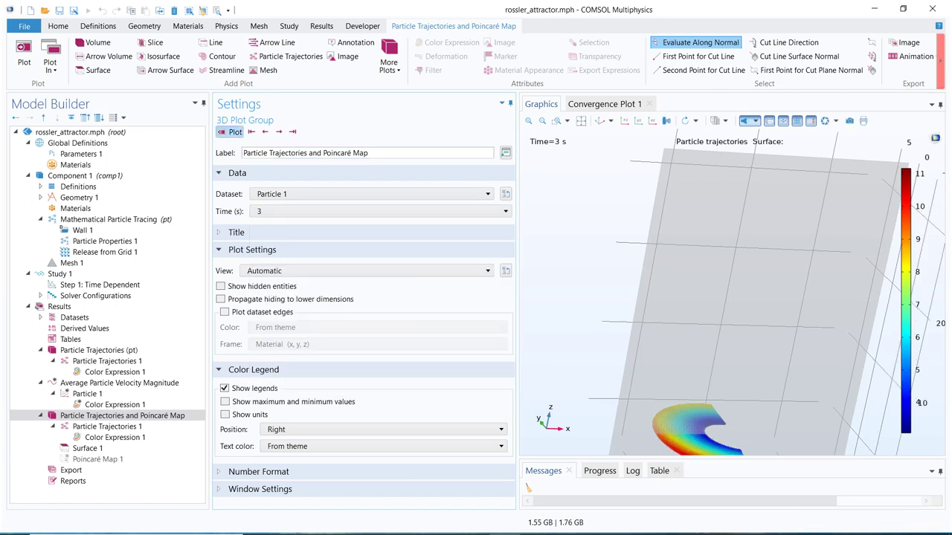
Change the Particle Trajectories and Poincaré Map output time to 6.2 s and replot
click(379, 211)
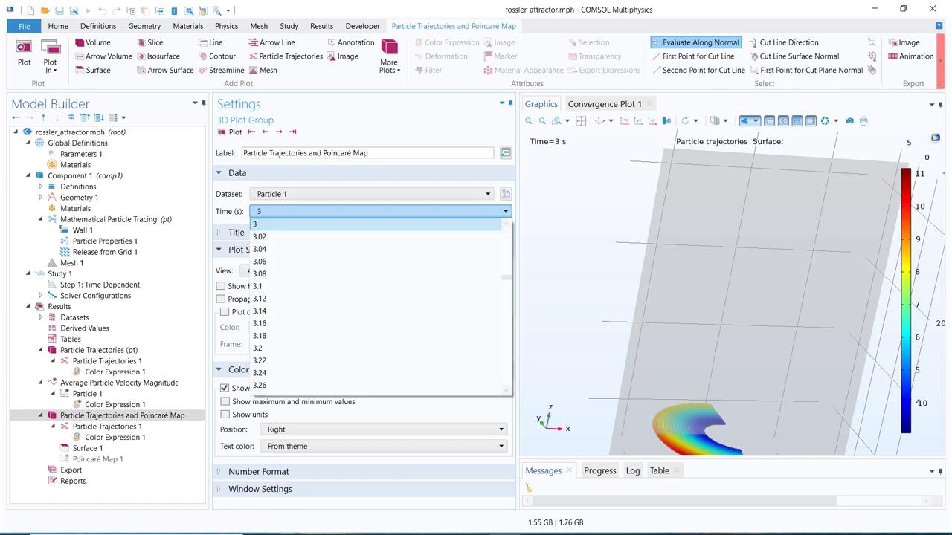
scroll(377, 297, down, 4)
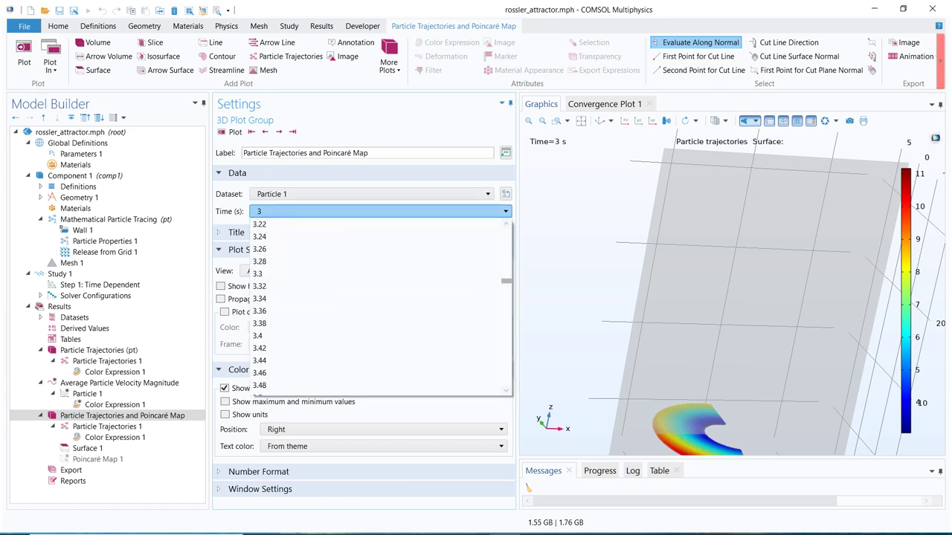
scroll(377, 298, down, 20)
scroll(377, 298, down, 15)
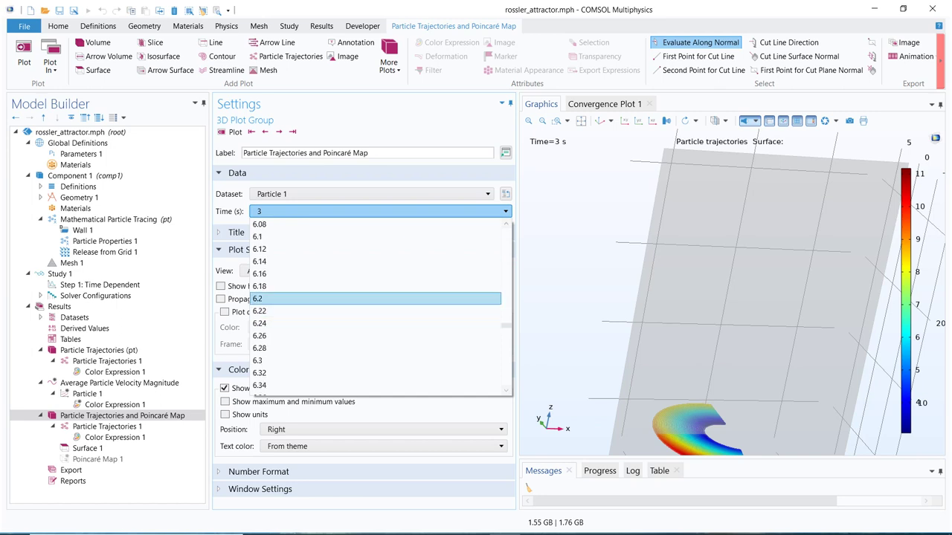
click(376, 298)
click(231, 131)
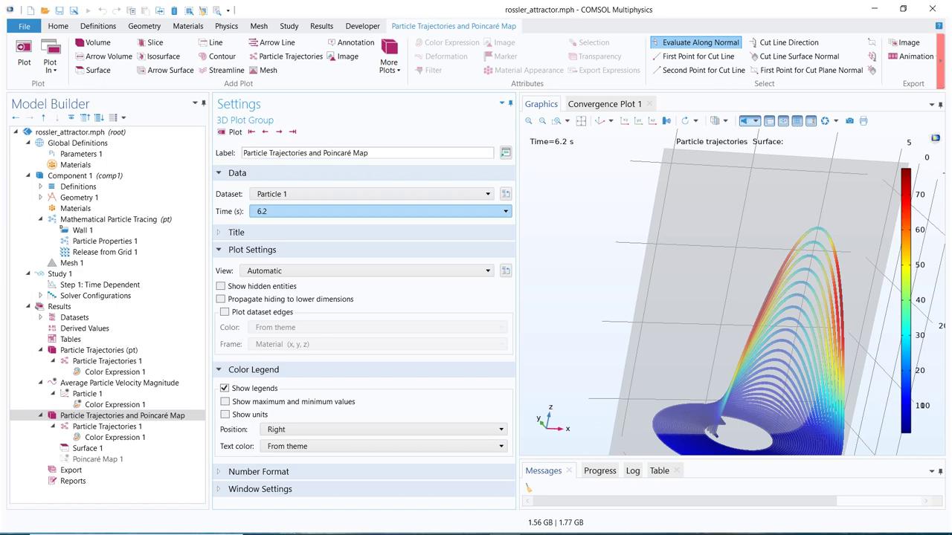
Step the trajectories plot back to an output time of 4.3 s and replot
click(379, 211)
scroll(377, 304, up, 20)
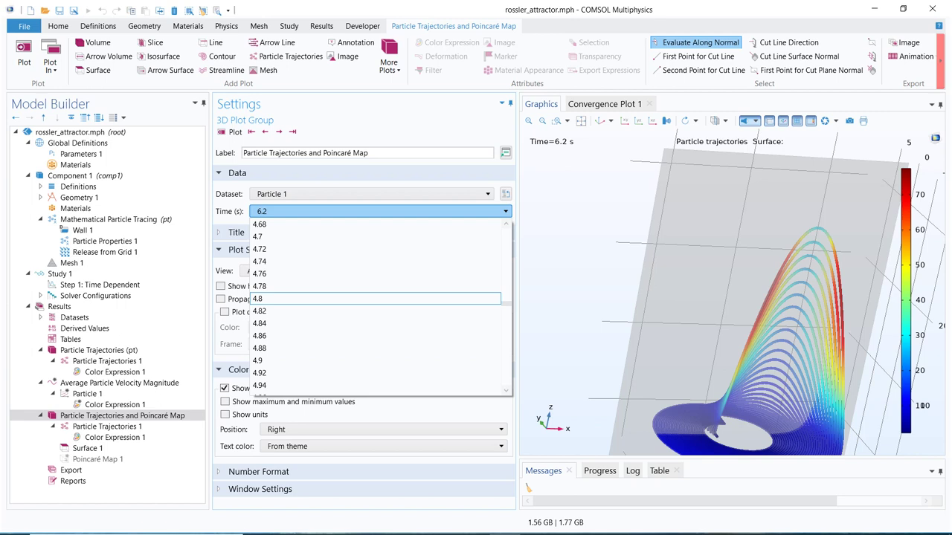
scroll(378, 305, up, 8)
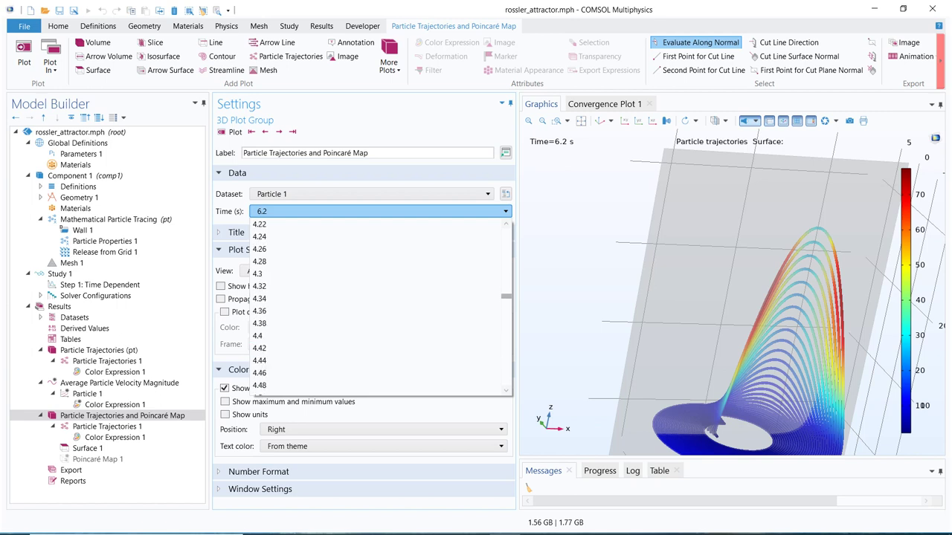
scroll(378, 305, down, 1)
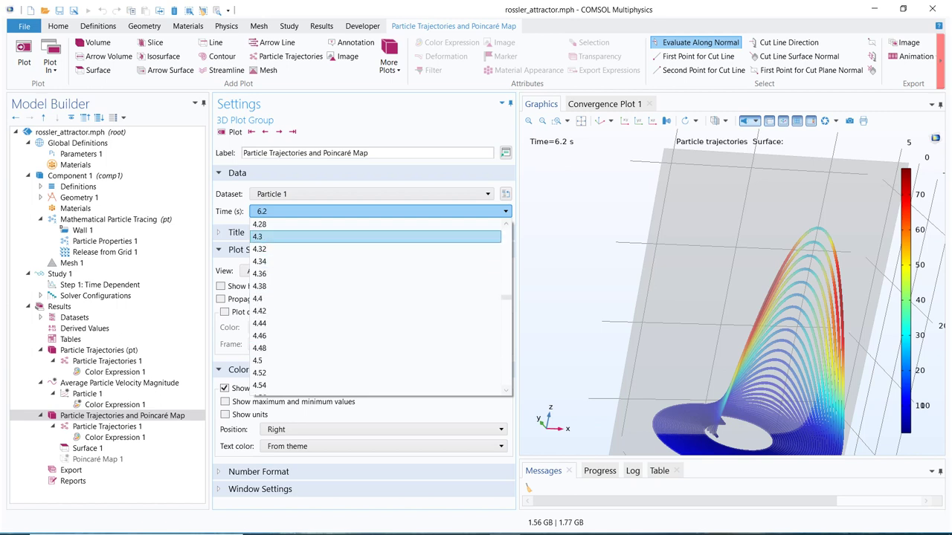
click(375, 236)
click(230, 131)
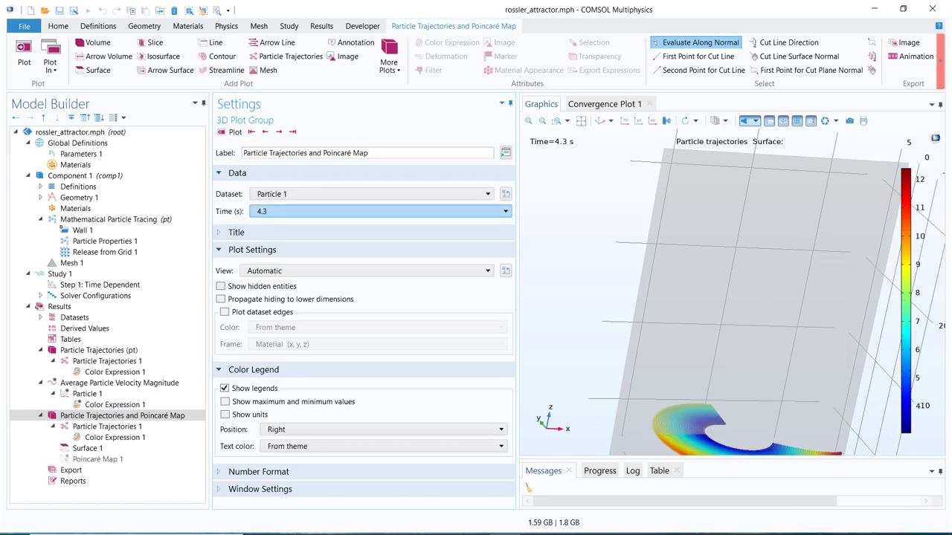
Advance the trajectories plot to an output time of 4.66 s and replot
click(375, 211)
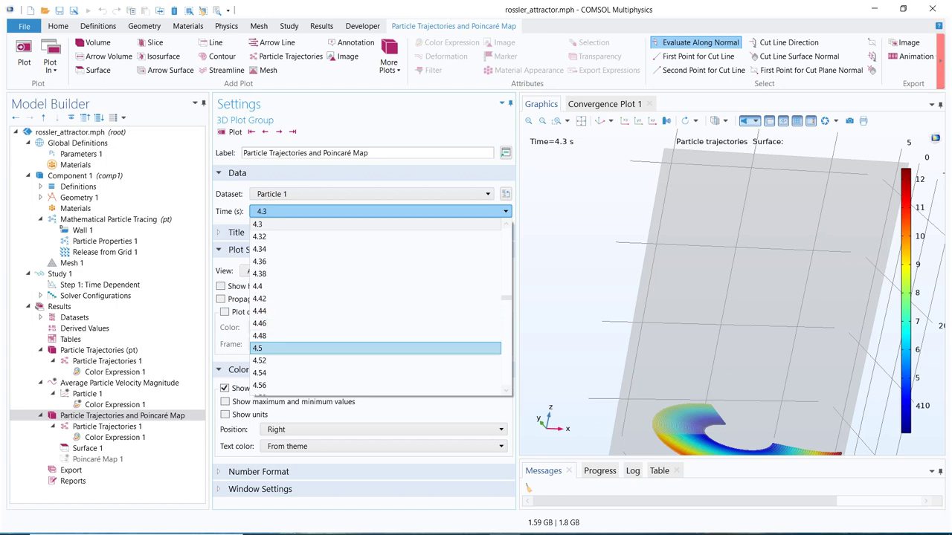
key(Down)
key(Down)
key(Down)
key(Down)
key(Down)
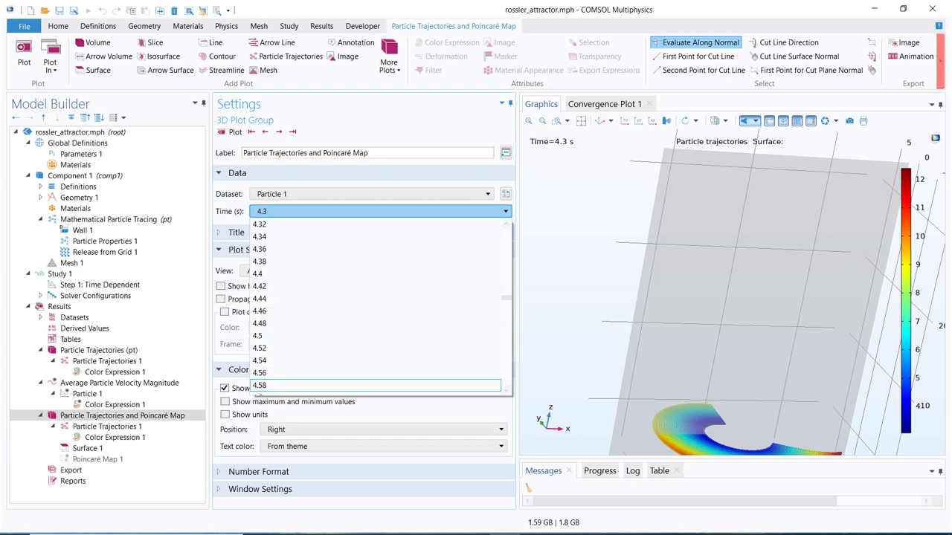
key(Down)
key(Down)
key(Down)
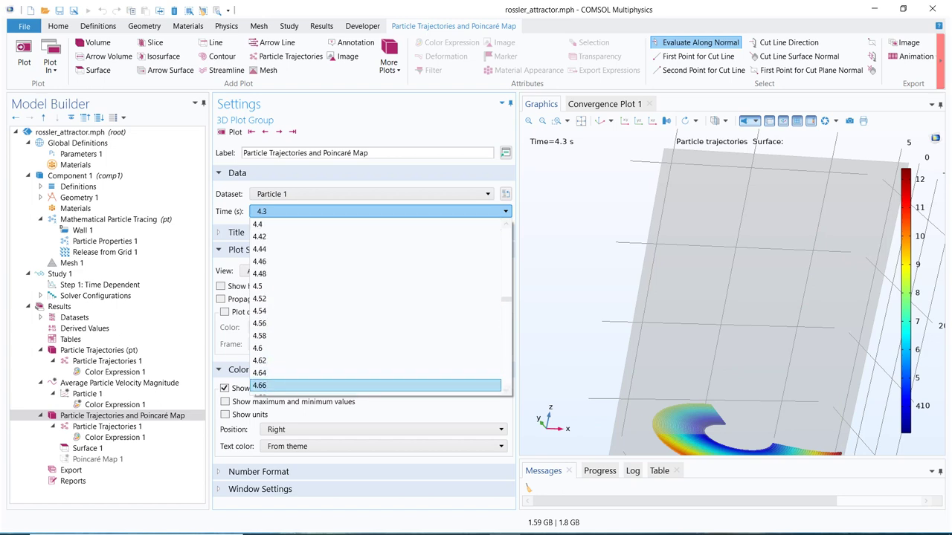
key(Return)
click(235, 131)
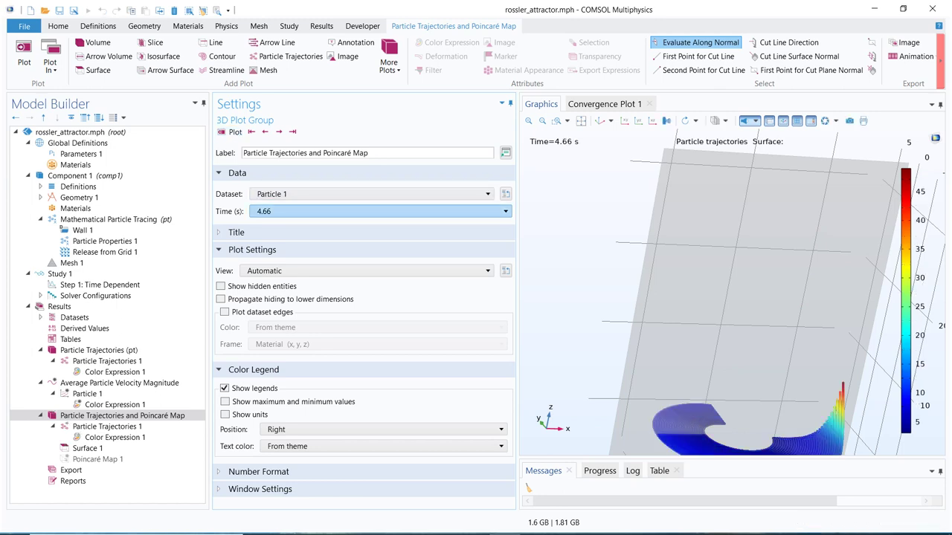
Set the trajectories plot's output time to 5.18 s and replot the particle paths
key(alt+Down)
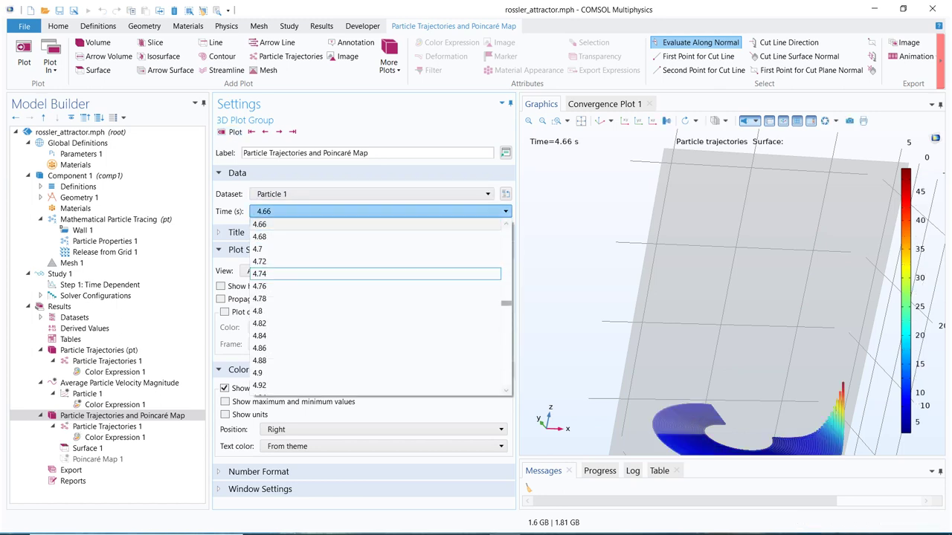
key(Down)
key(Down)
key(Down)
key(Down)
key(Down)
key(Down)
key(Down)
key(Down)
key(Down)
key(Down)
key(Down)
key(Down)
key(Down)
key(Down)
key(Down)
key(Down)
key(Down)
key(Down)
key(Down)
key(Down)
key(Return)
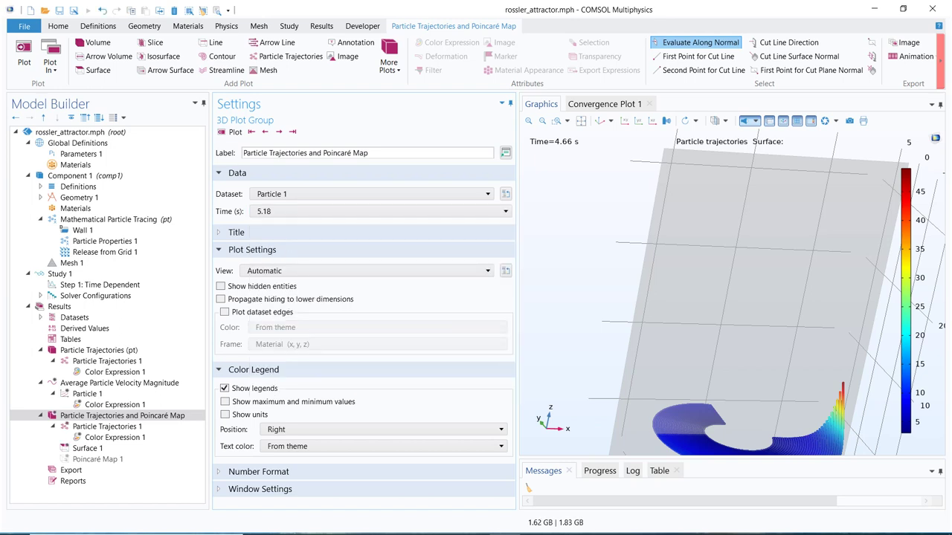
click(235, 131)
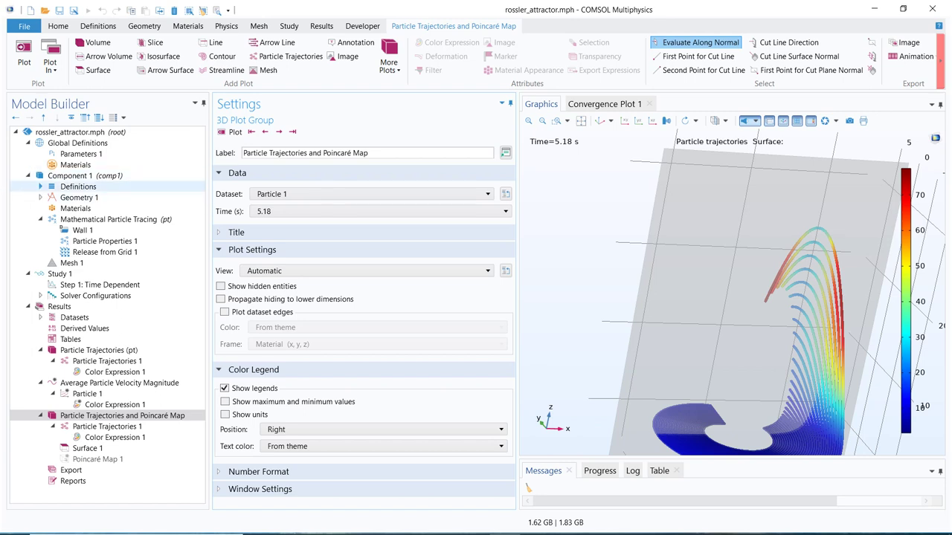
Expand the component's Definitions and open Particle Properties 1 to review the particle velocity expressions
click(40, 187)
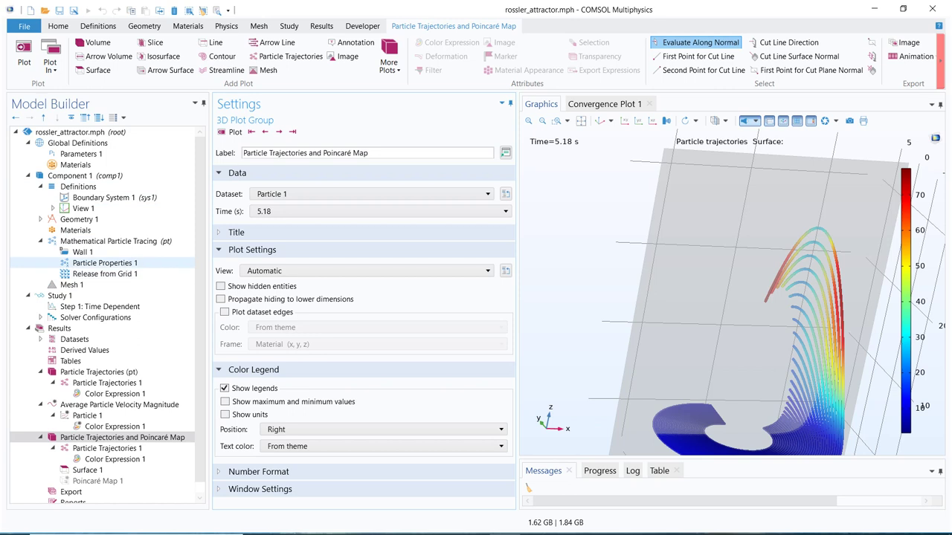
click(105, 263)
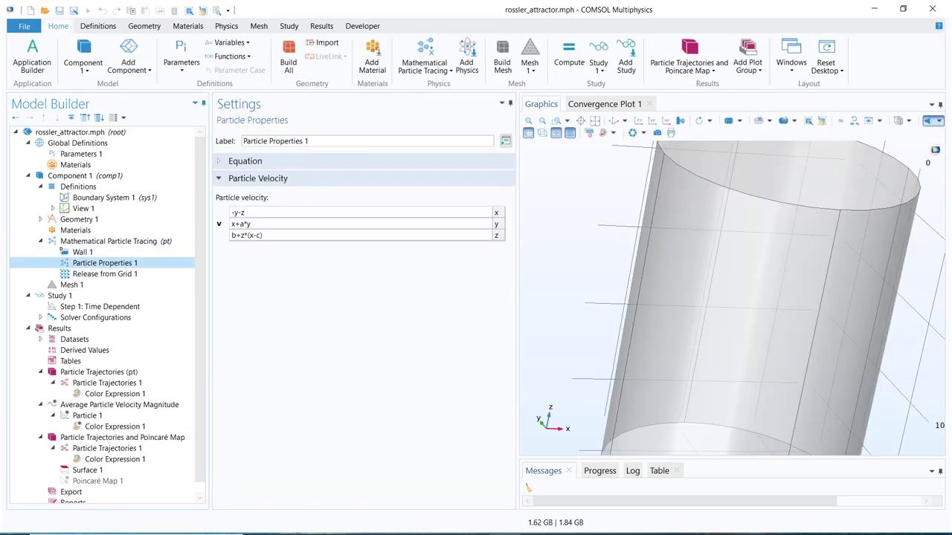